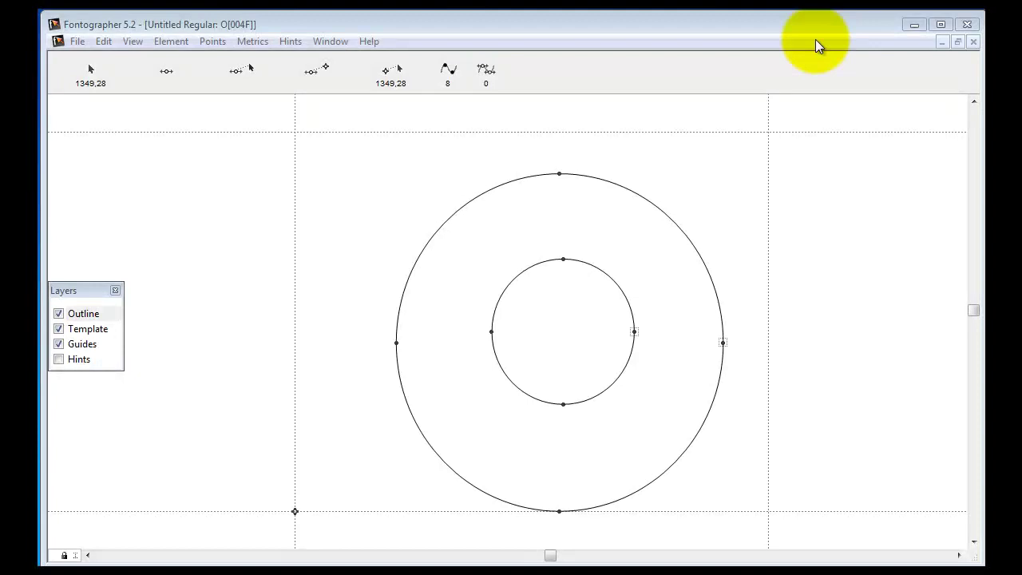
# Show the drawing tools palette and switch the O glyph to filled Preview.
pyautogui.click(816, 39)
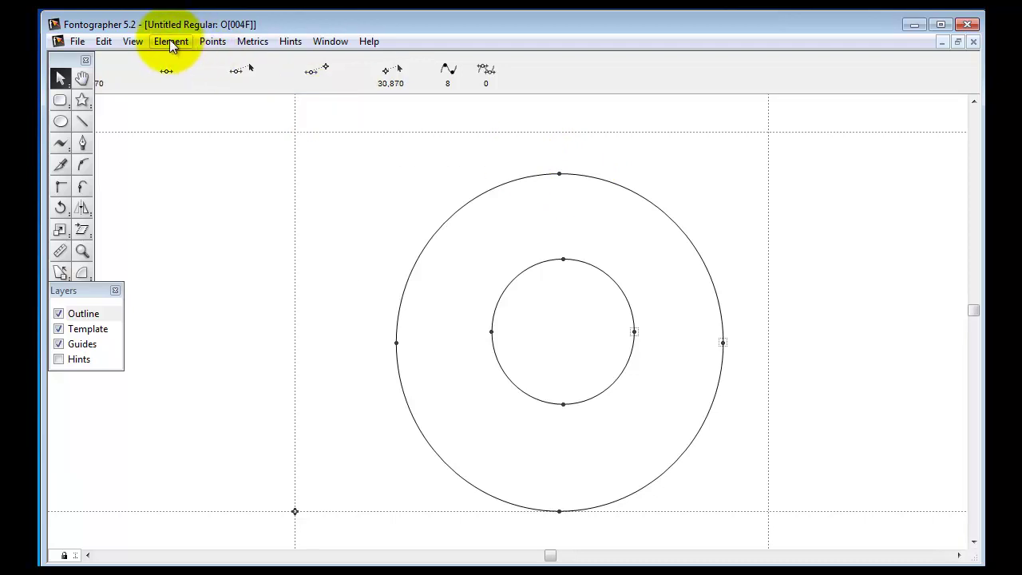
pyautogui.click(136, 41)
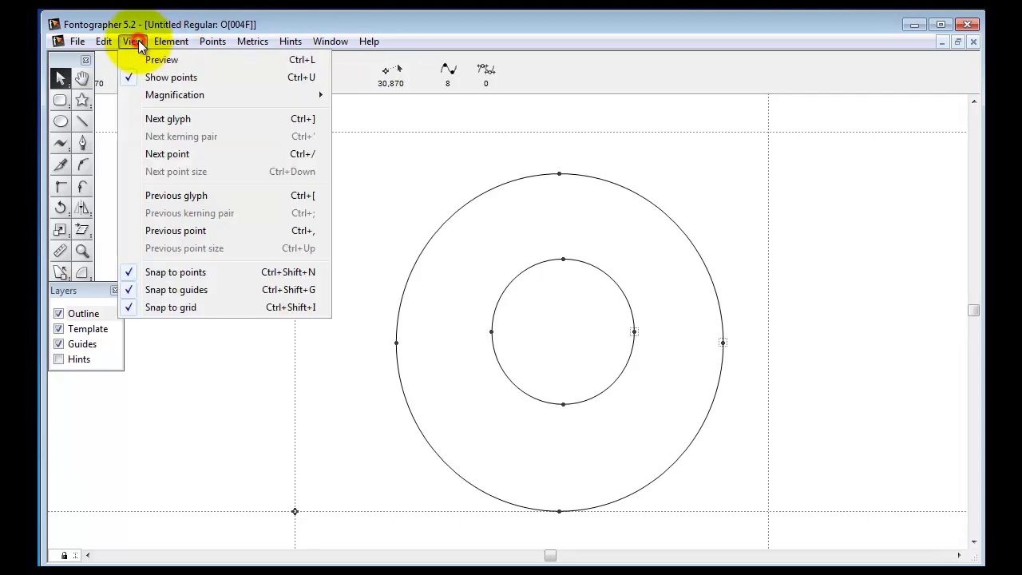
pyautogui.click(159, 60)
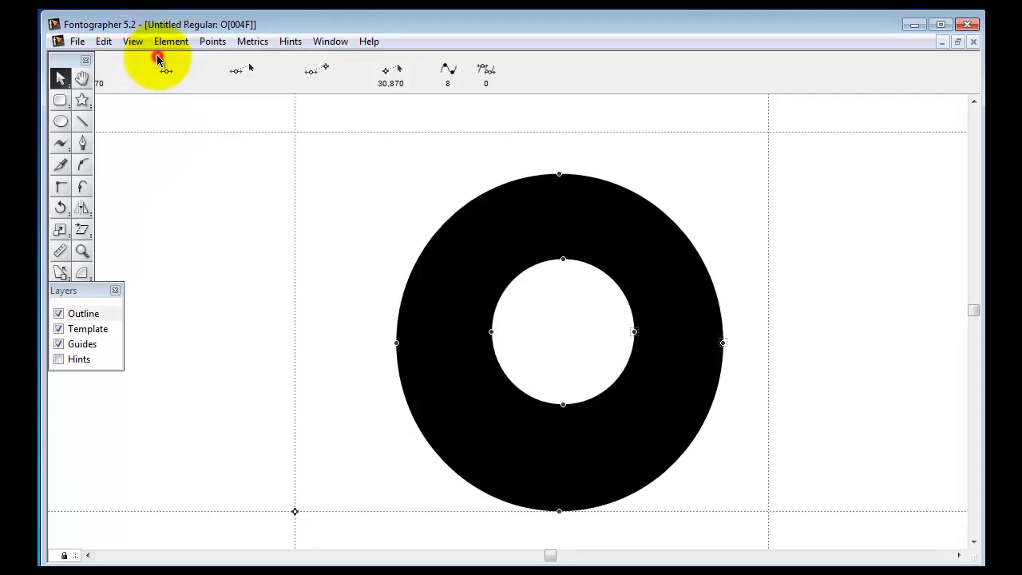
# Expand the outer and inner circle contours into rings with Expand stroke at 20 em pen width.
pyautogui.doubleClick(561, 176)
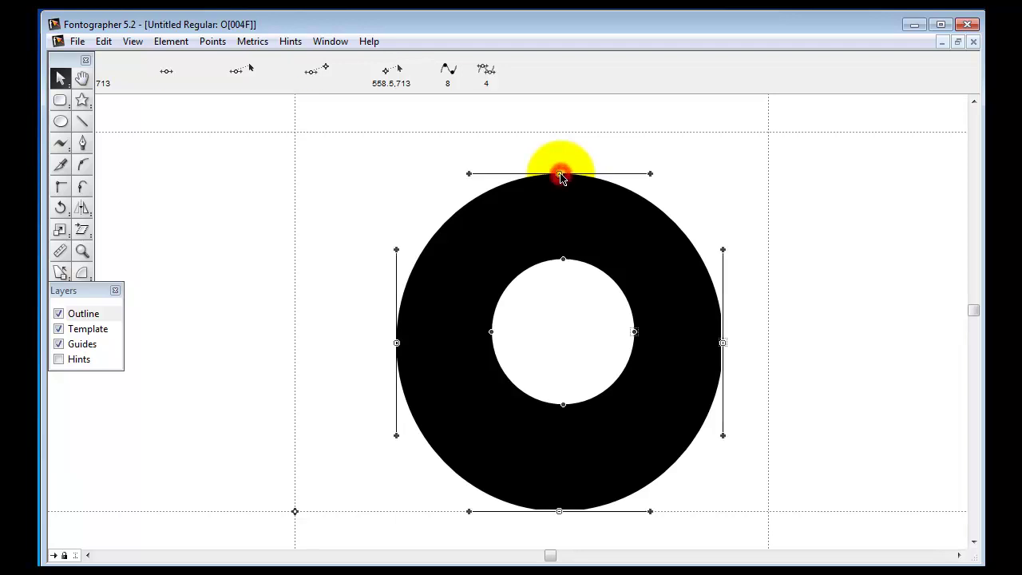
pyautogui.click(179, 44)
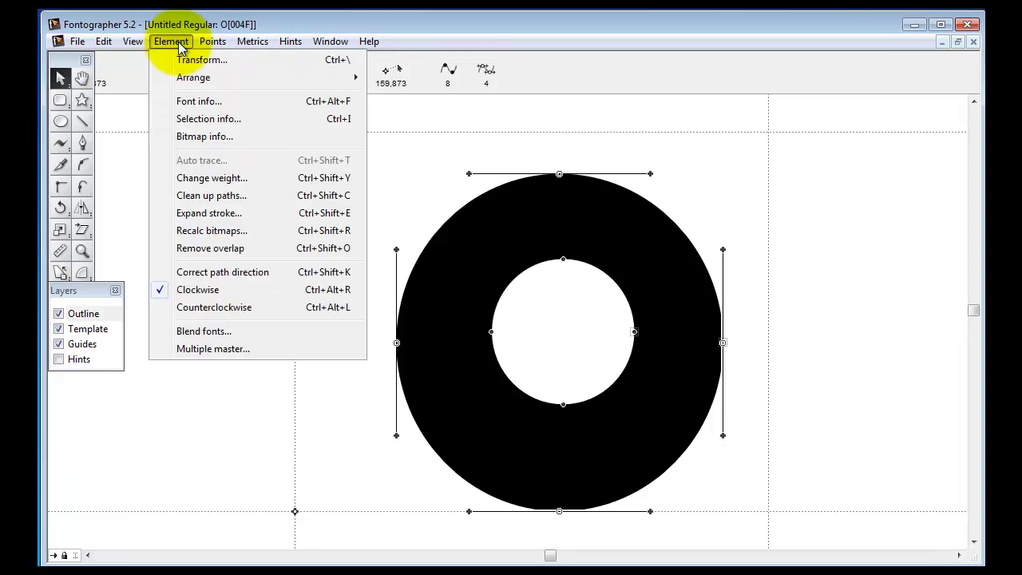
pyautogui.click(224, 210)
pyautogui.press('Return')
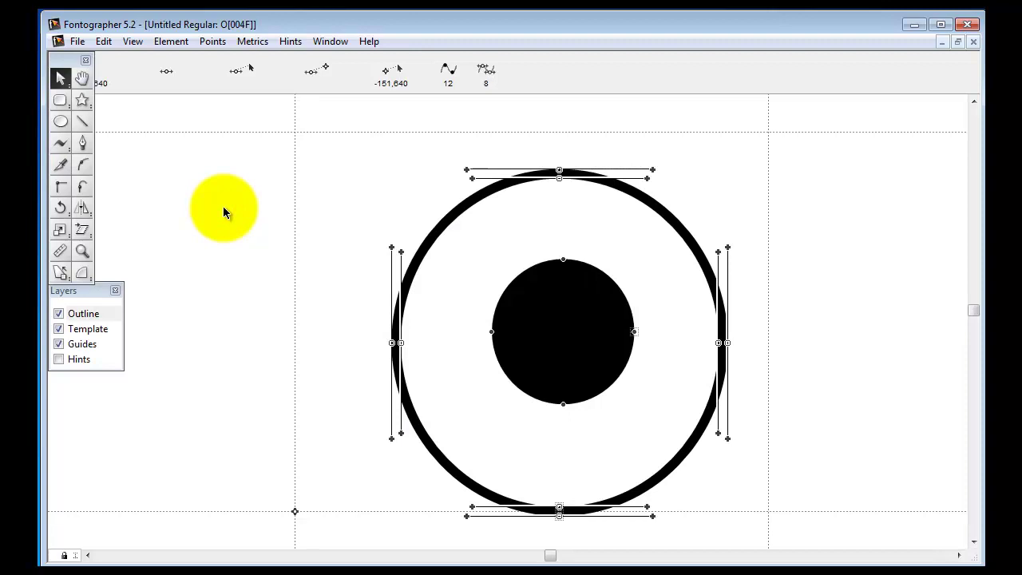
pyautogui.click(564, 260)
pyautogui.doubleClick(564, 260)
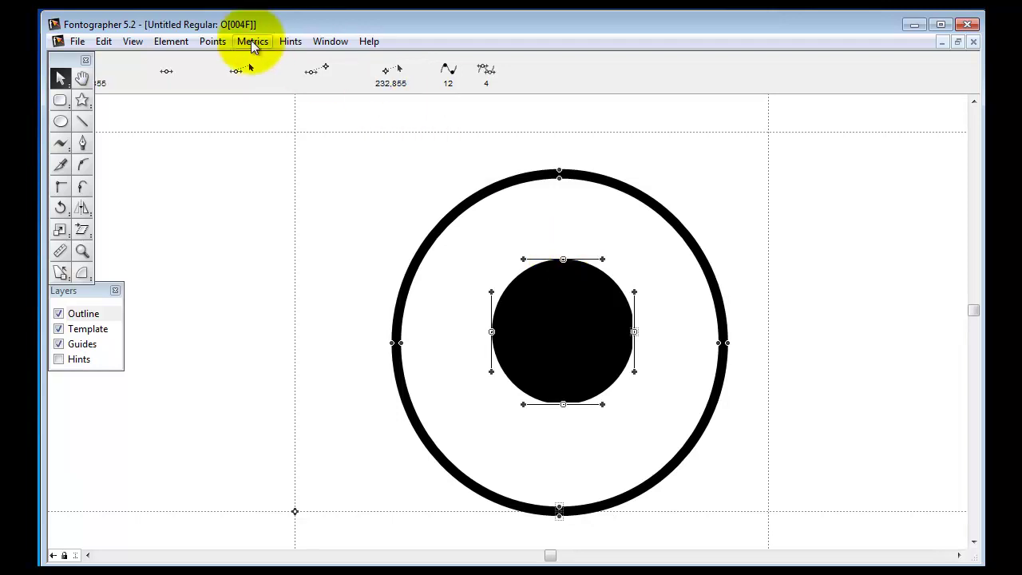
pyautogui.click(172, 41)
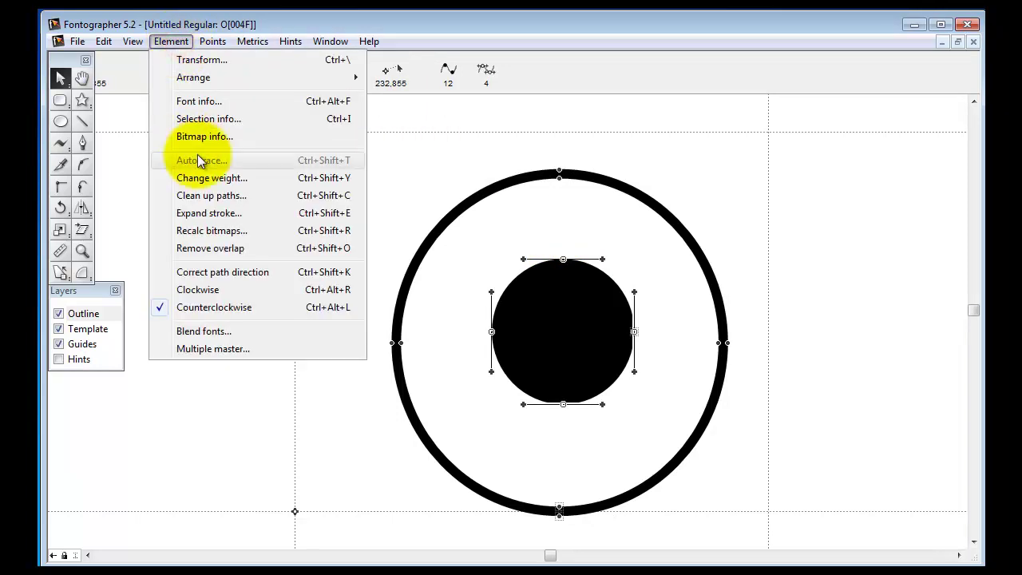
pyautogui.click(209, 213)
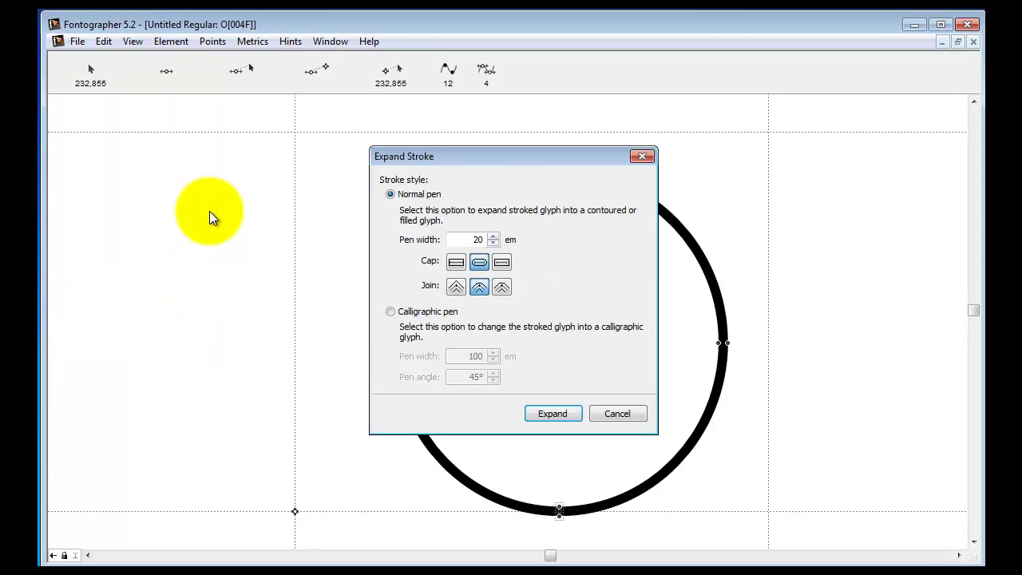
pyautogui.press('Return')
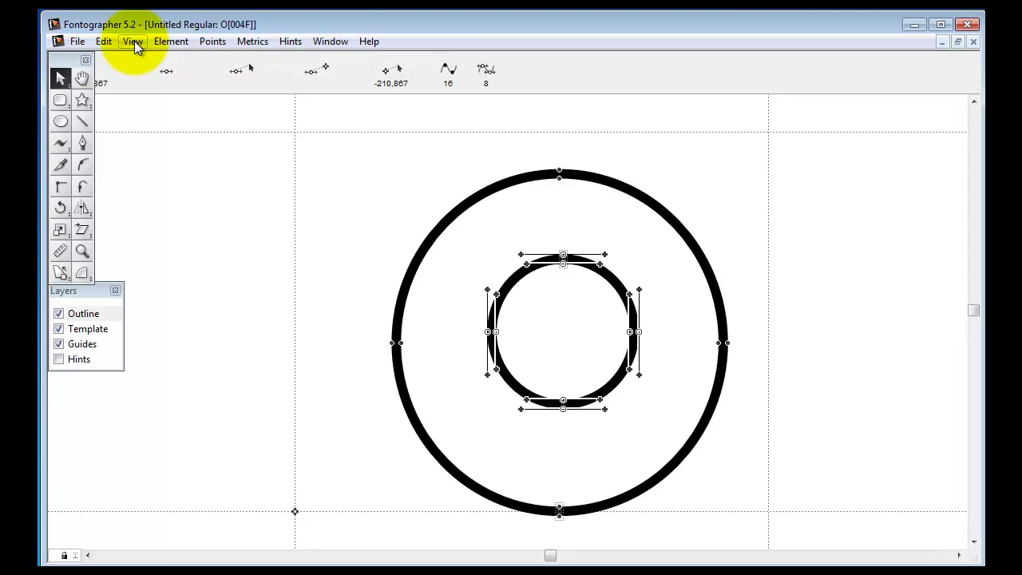
# Draw a square box enclosing both rings and correct the path directions.
pyautogui.click(65, 102)
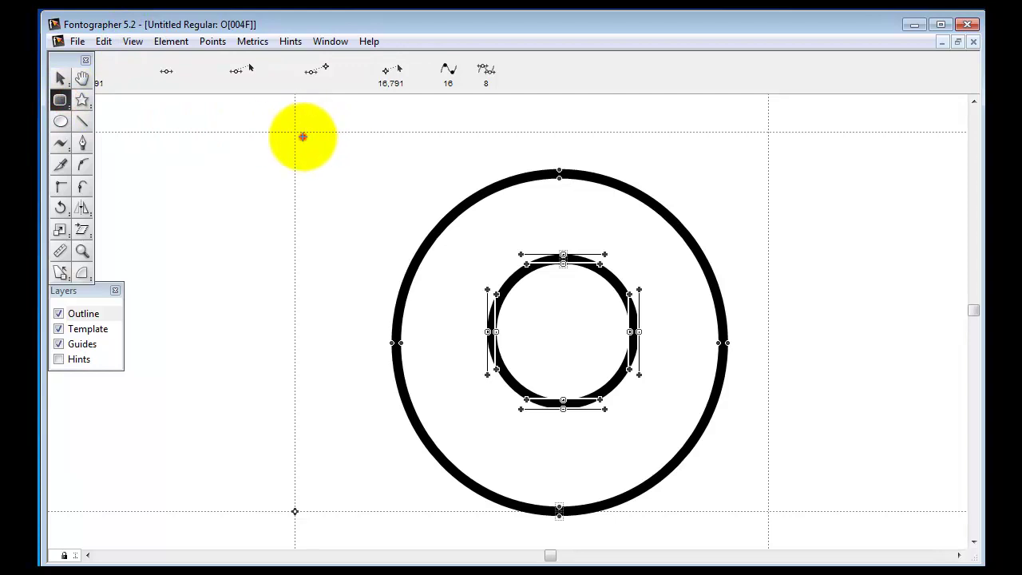
pyautogui.moveTo(303, 137); pyautogui.dragTo(768, 524)
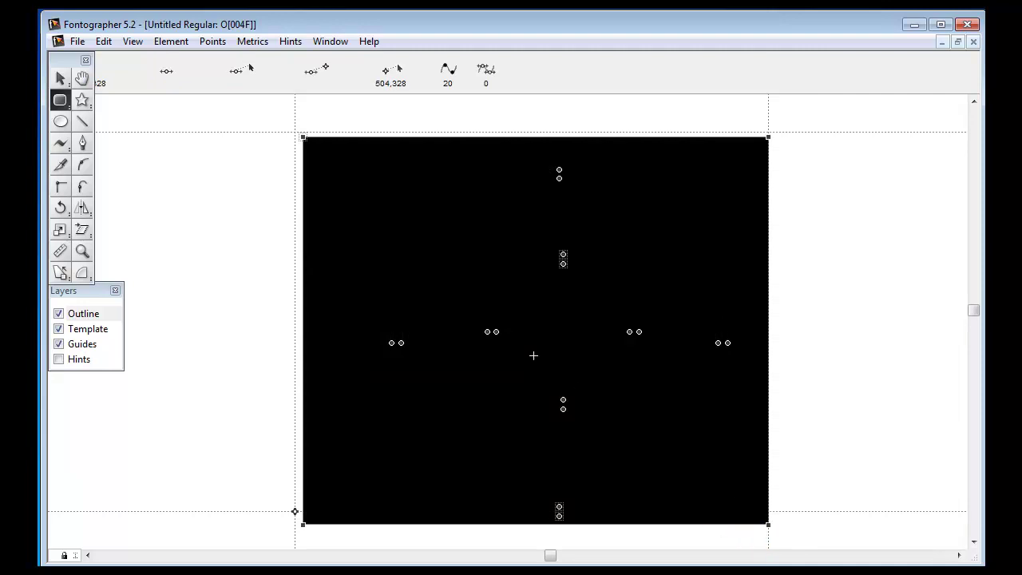
pyautogui.hscroll(-3, 534, 354)
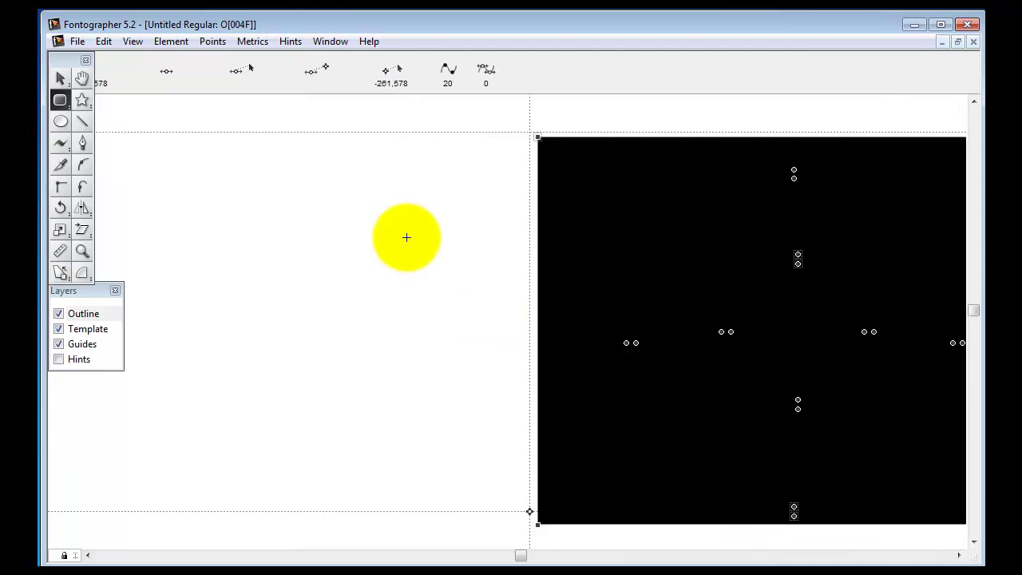
pyautogui.click(173, 39)
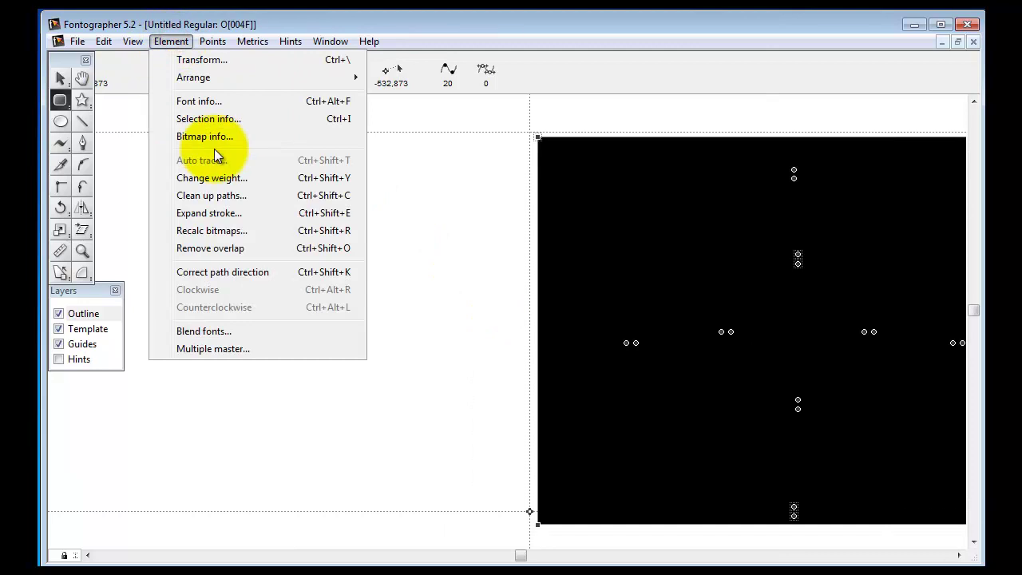
pyautogui.click(225, 272)
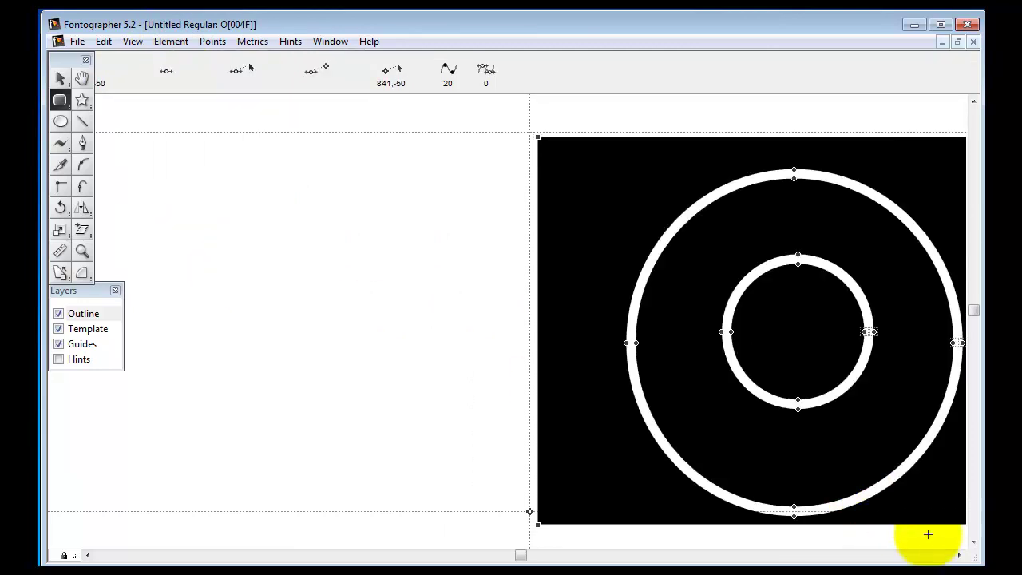
# Select the square's whole contour with the Arrow tool and bring the full glyph into view.
pyautogui.click(960, 555)
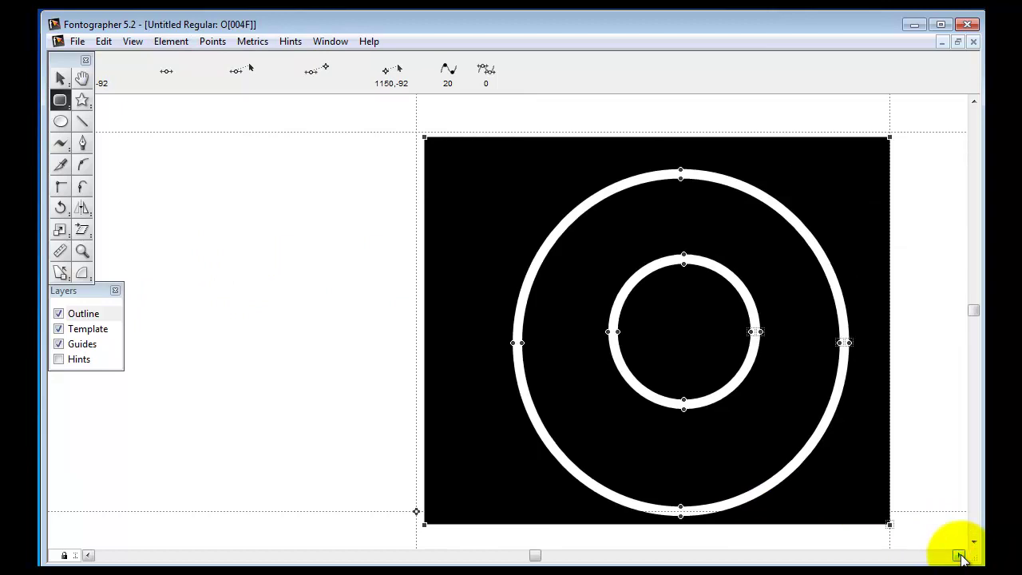
pyautogui.hscroll(-3, 766, 412)
pyautogui.hscroll(-1, 768, 411)
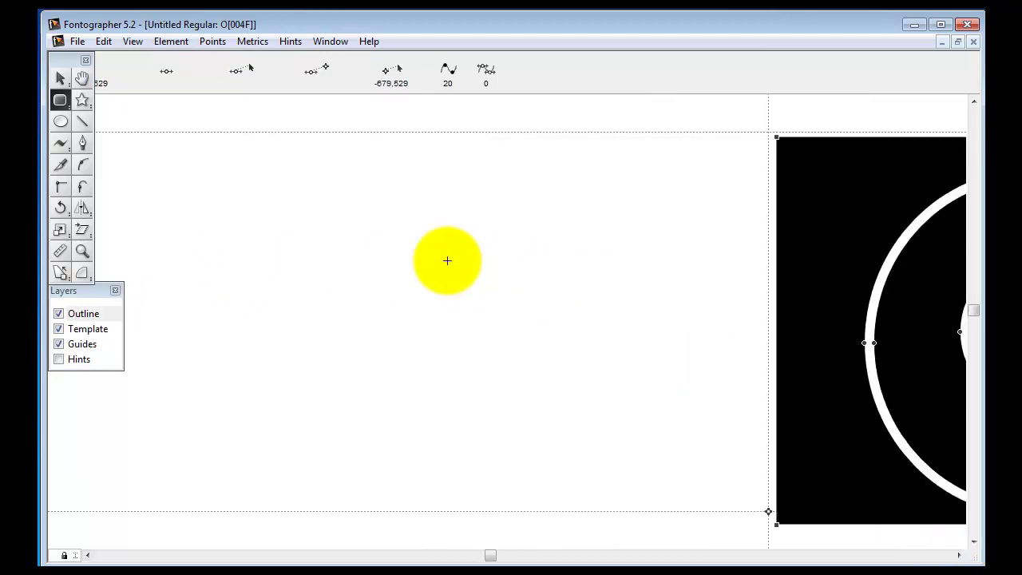
pyautogui.click(60, 77)
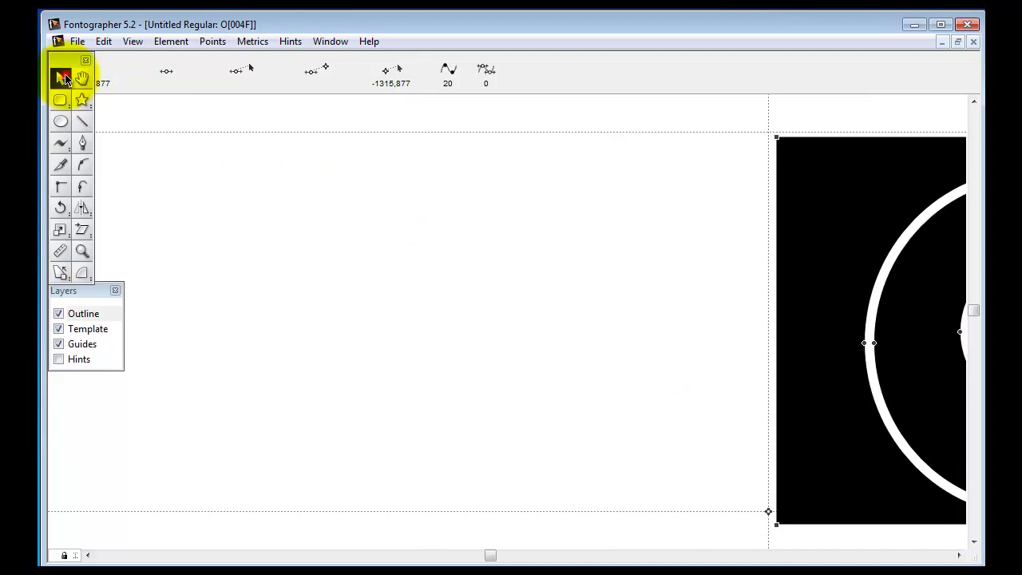
pyautogui.click(779, 142)
pyautogui.click(777, 138)
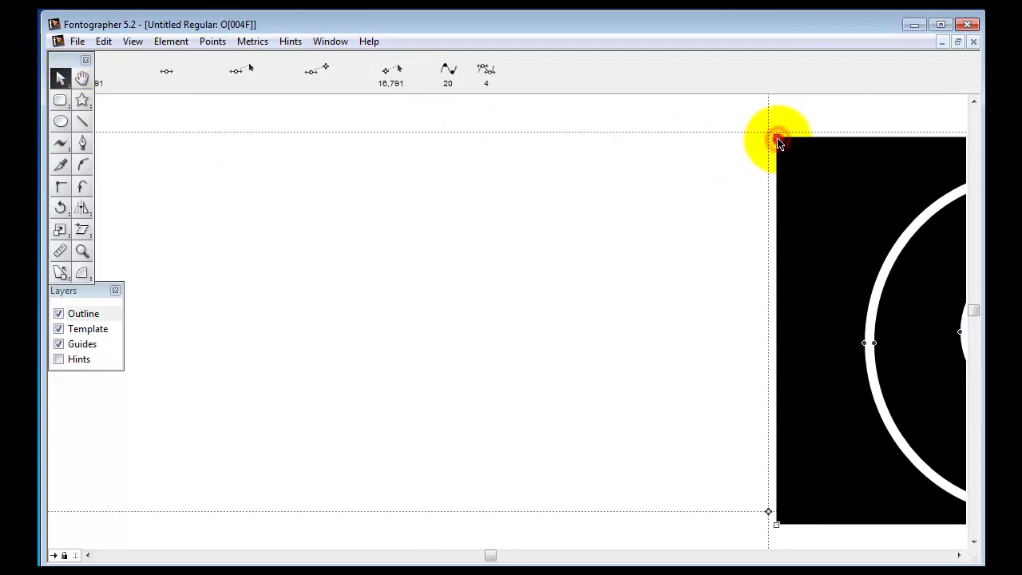
pyautogui.click(959, 555)
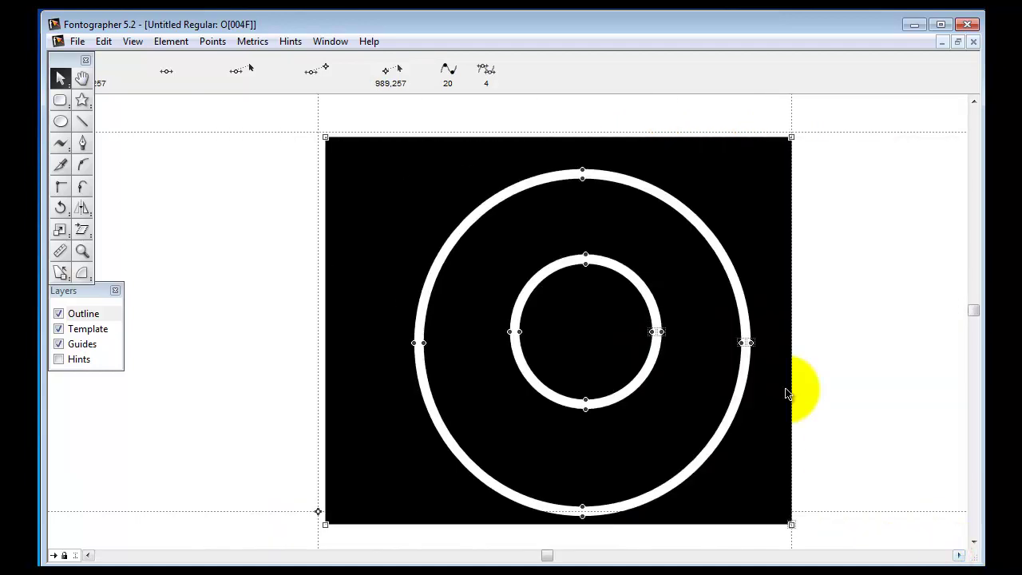
pyautogui.click(228, 44)
# Expand the square's stroke with the Normal pen at width 20 into a thin frame.
pyautogui.click(171, 41)
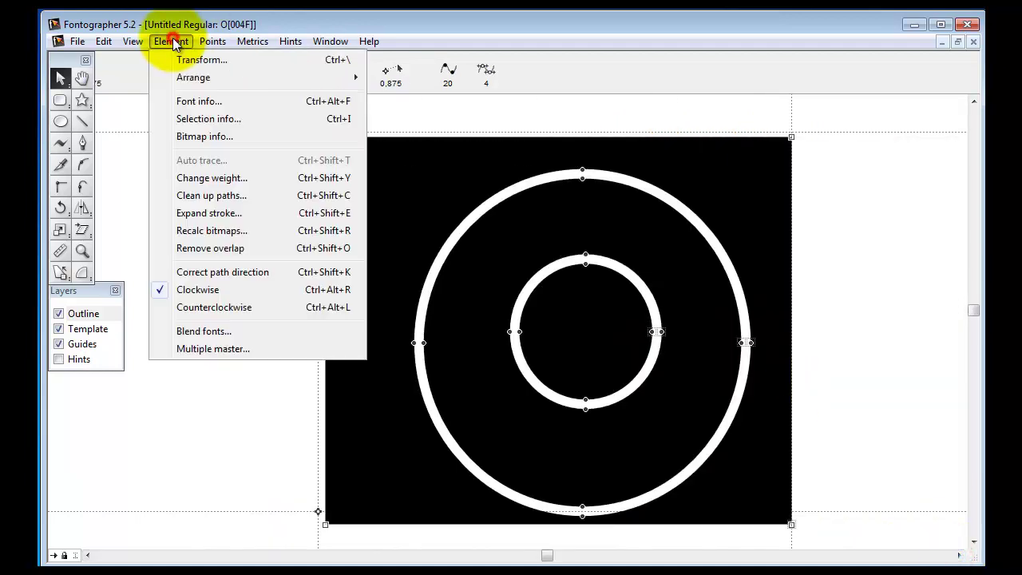
pyautogui.click(198, 218)
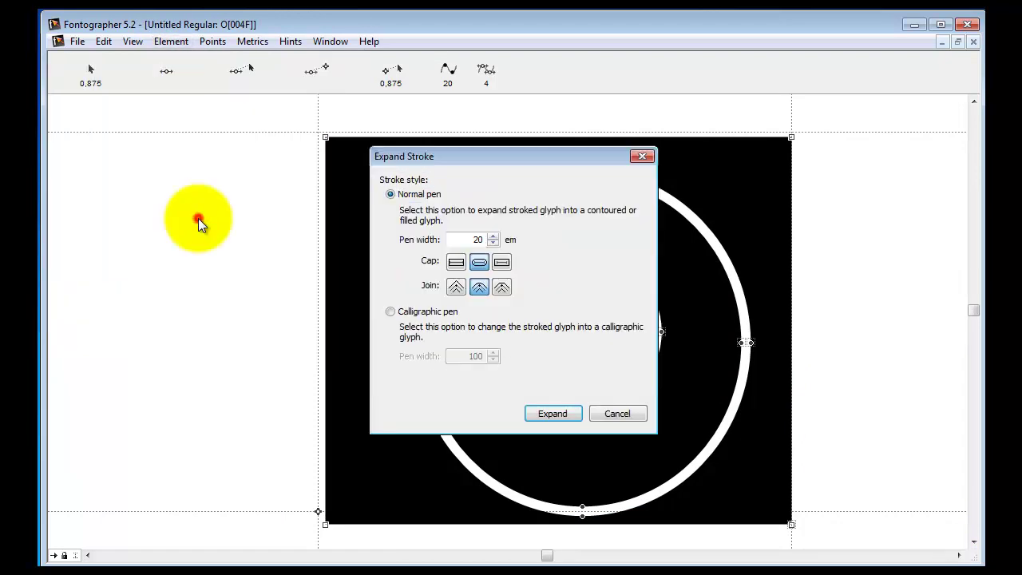
pyautogui.press('Return')
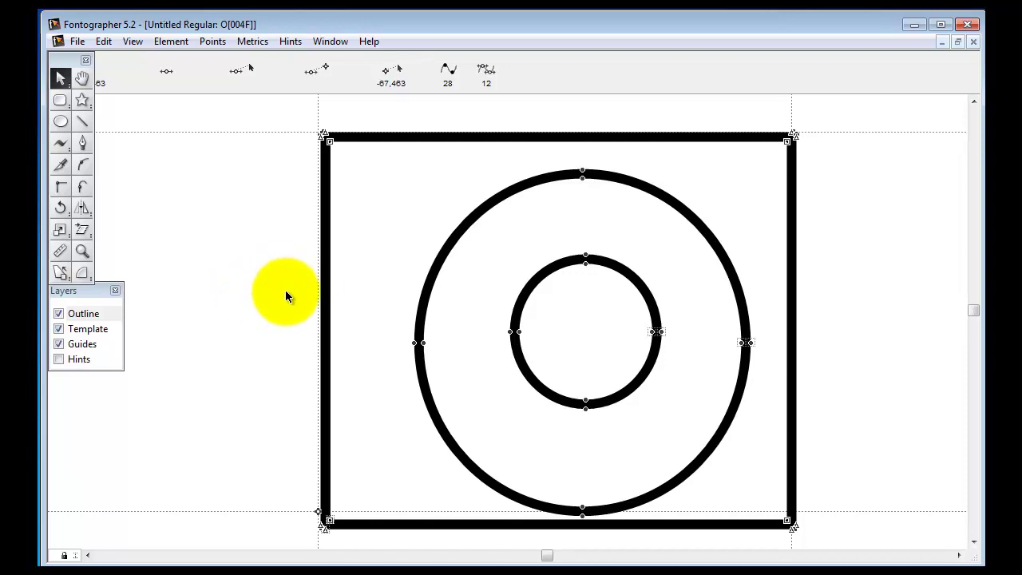
pyautogui.moveTo(286, 297); pyautogui.dragTo(305, 298)
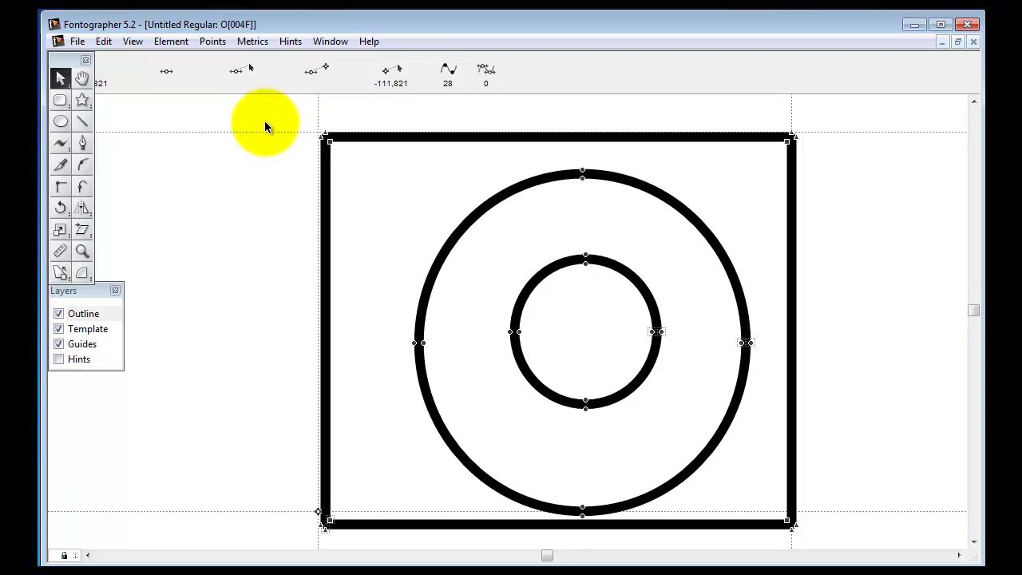
pyautogui.click(79, 42)
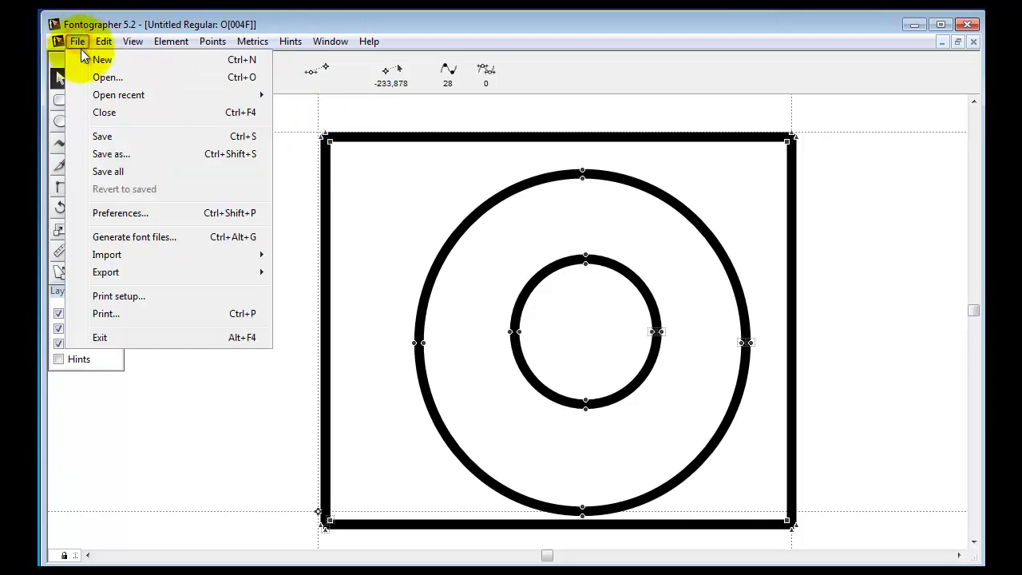
pyautogui.click(128, 213)
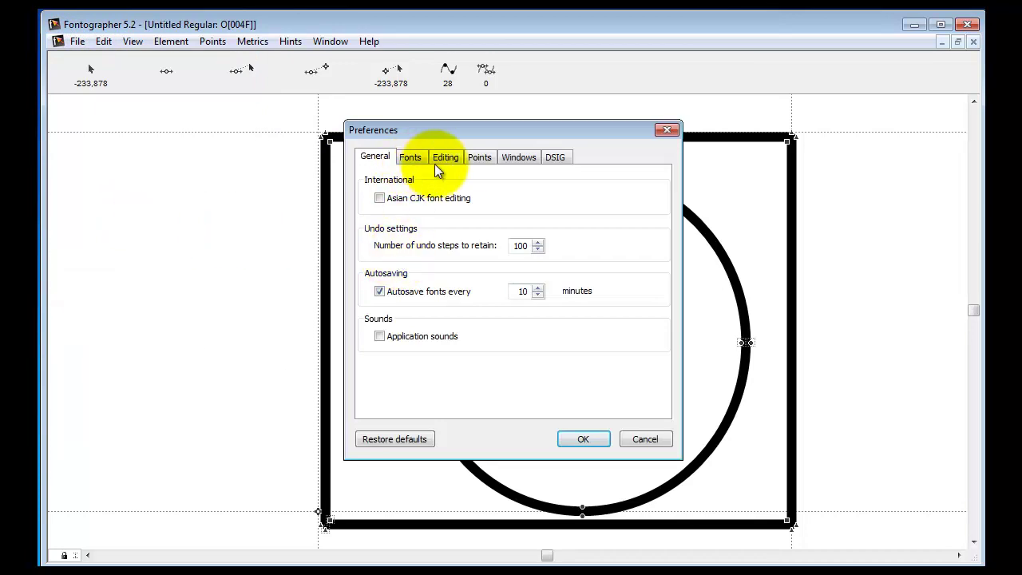
pyautogui.click(481, 158)
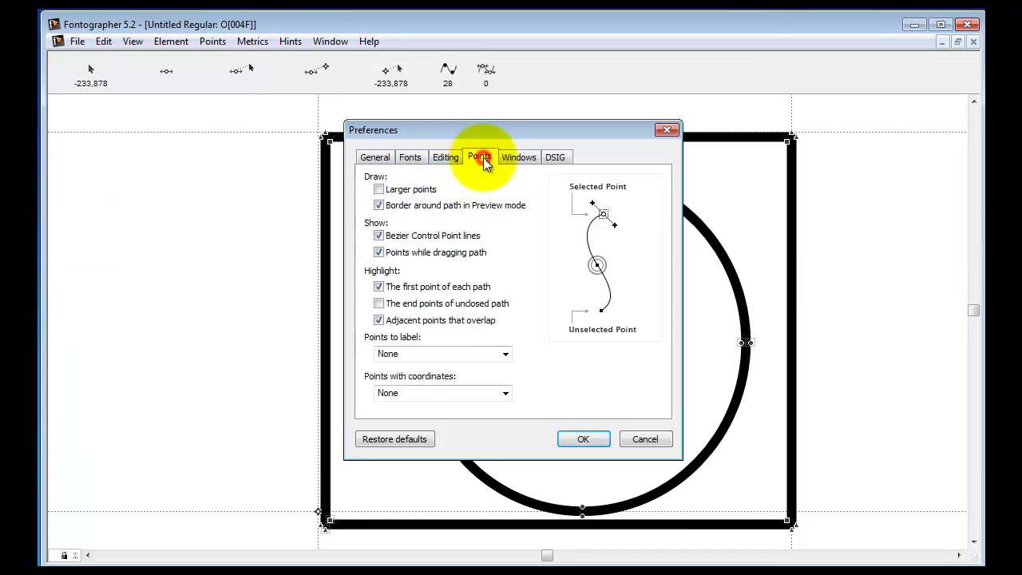
pyautogui.click(380, 305)
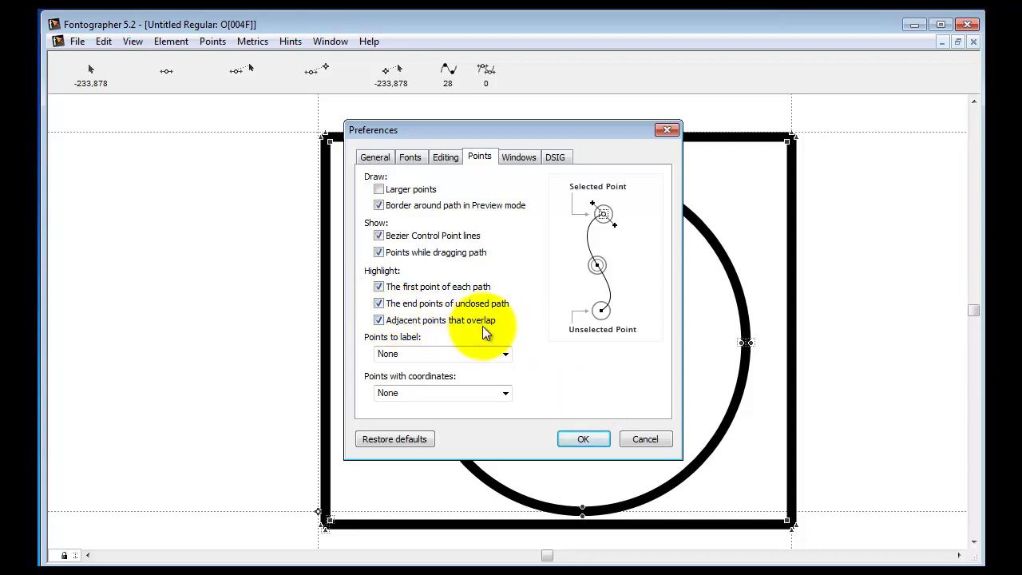
pyautogui.click(639, 438)
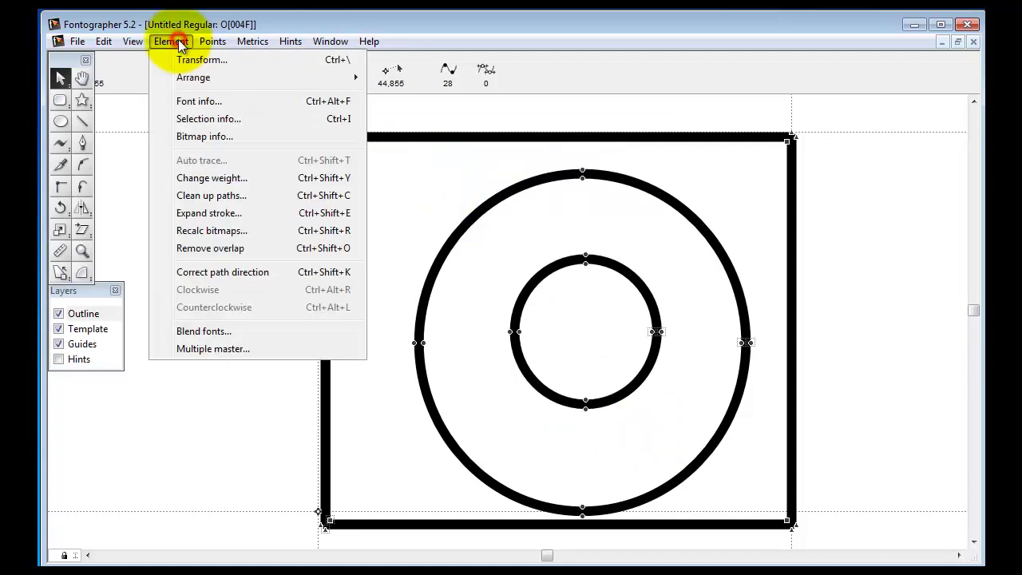
# Correct path directions and drag the outer ring's top point down 20 units to 703.
pyautogui.click(239, 272)
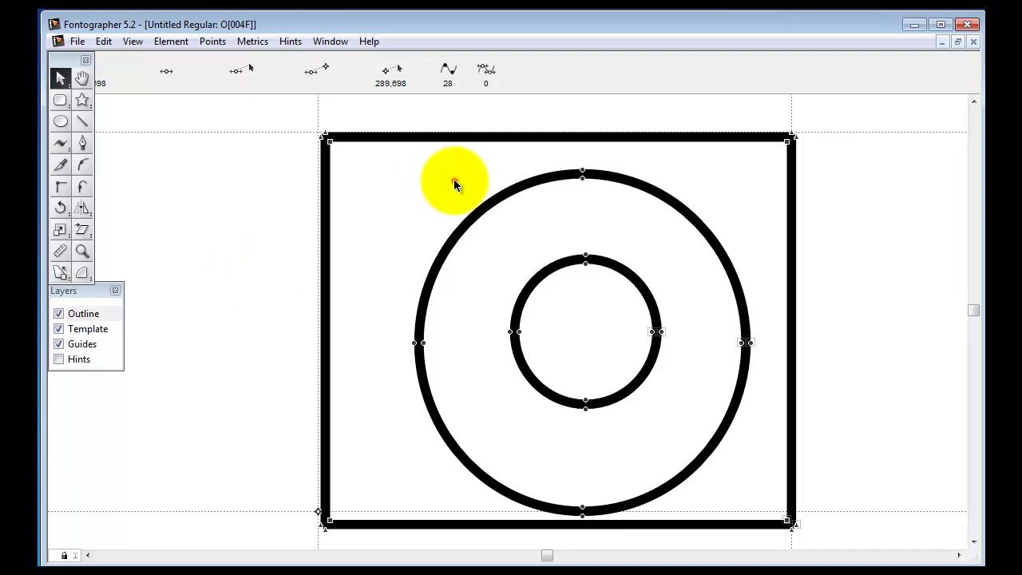
pyautogui.click(583, 173)
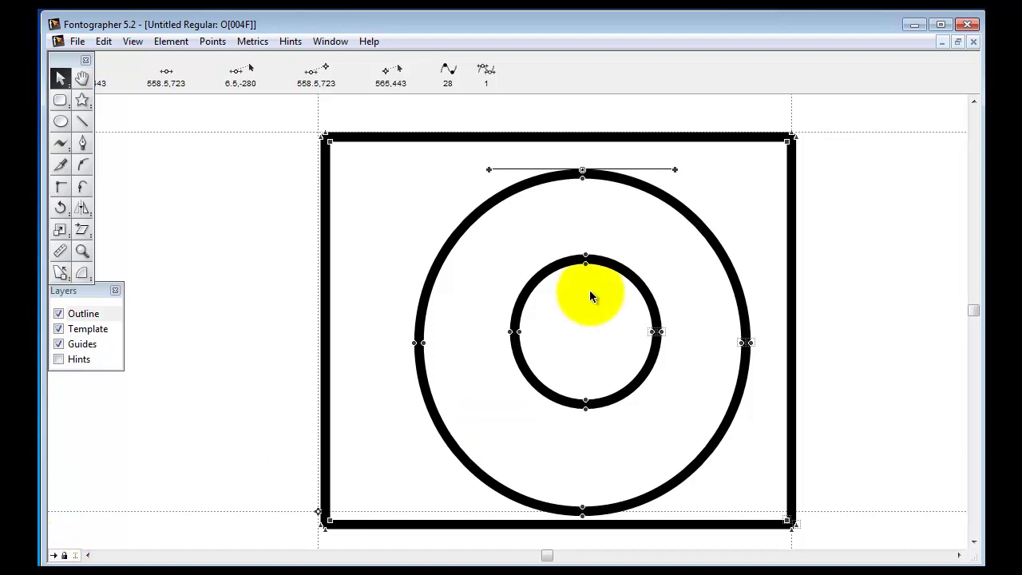
pyautogui.moveTo(584, 179); pyautogui.dragTo(585, 188)
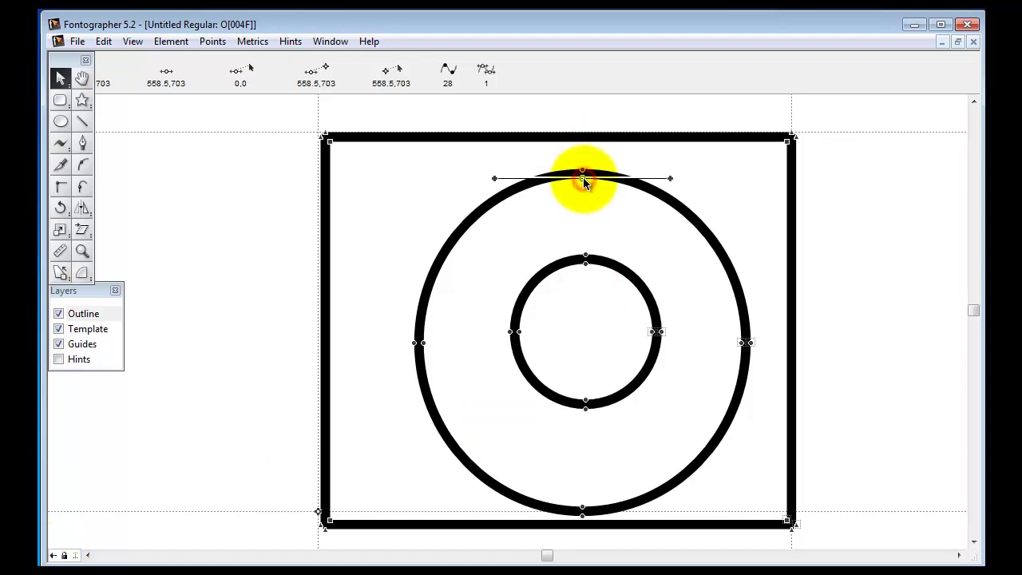